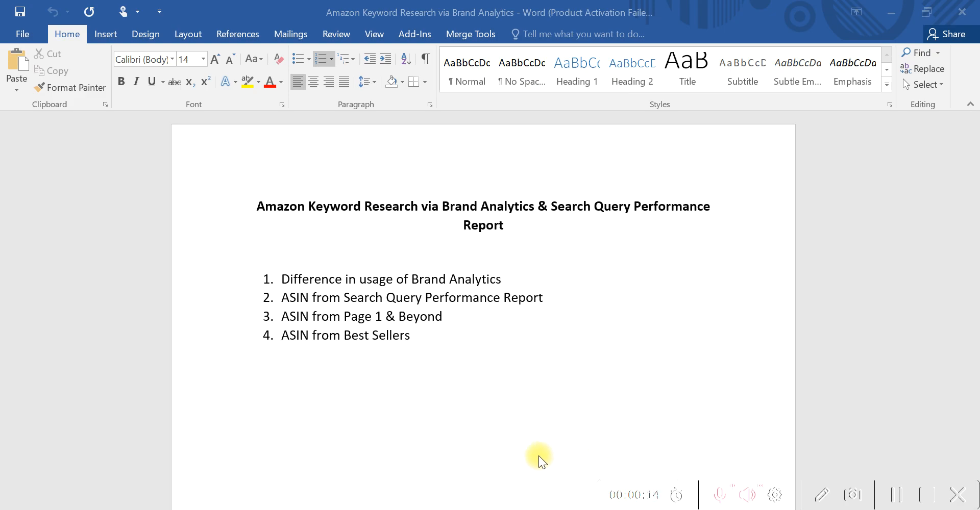
Switch to Brand Analytics in the browser and filter the Amazon Search Terms report by the search term "garlic press".
key(alt+Tab)
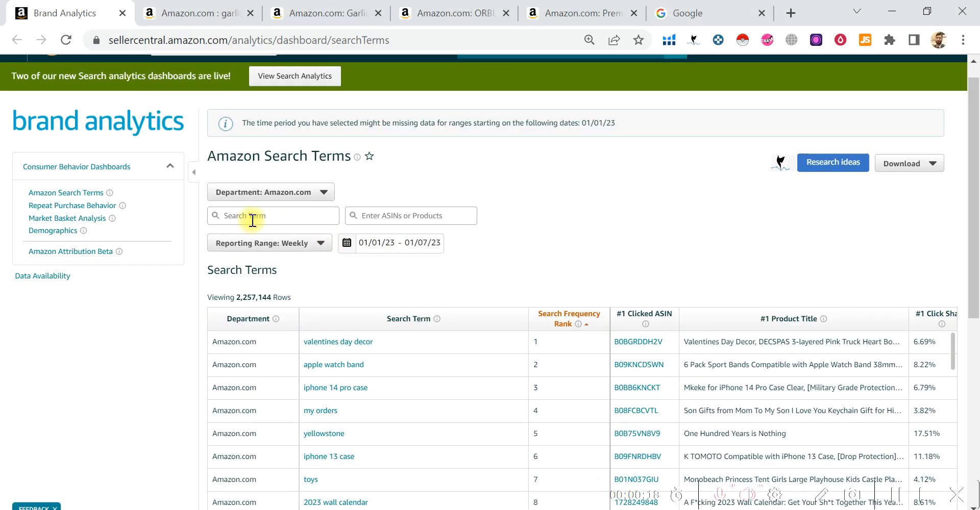
click(271, 210)
text(garlic pr)
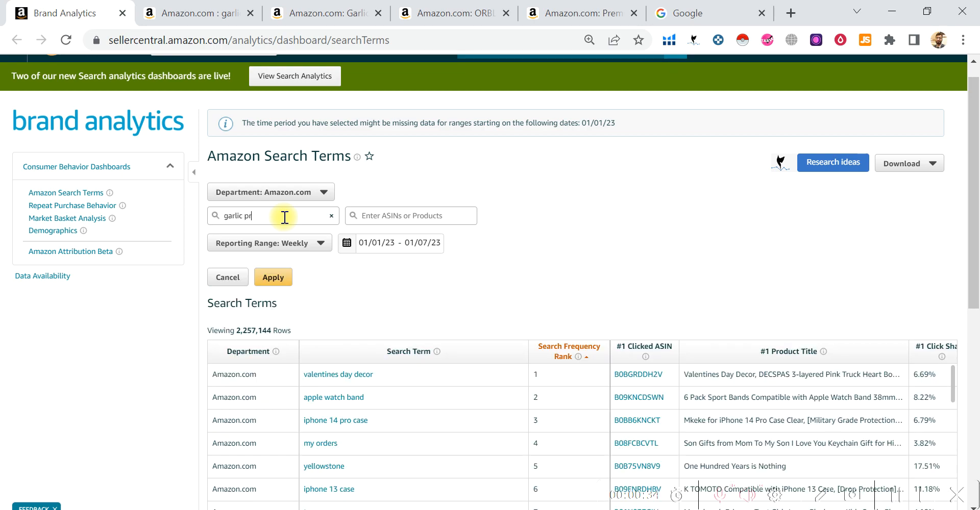
text(esss)
key(BackSpace)
click(286, 278)
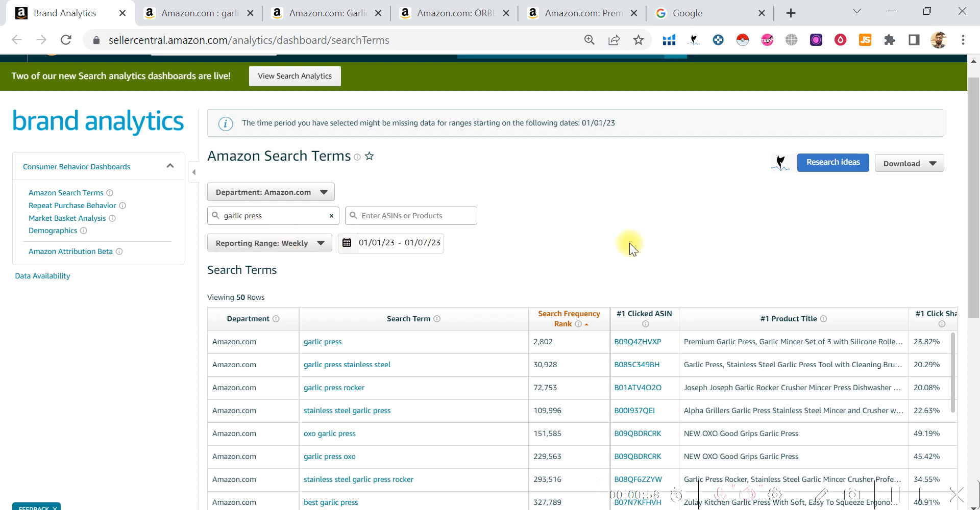
Examine the garlic press search terms along with their frequency ranks, top three clicked ASINs, click shares and conversion shares.
drag(979, 143, 979, 210)
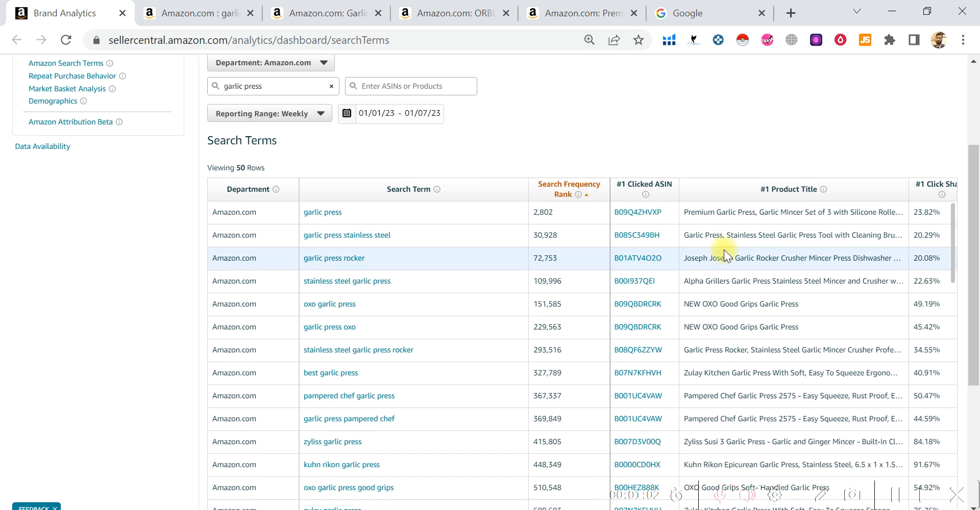
scroll(724, 250, right, 5)
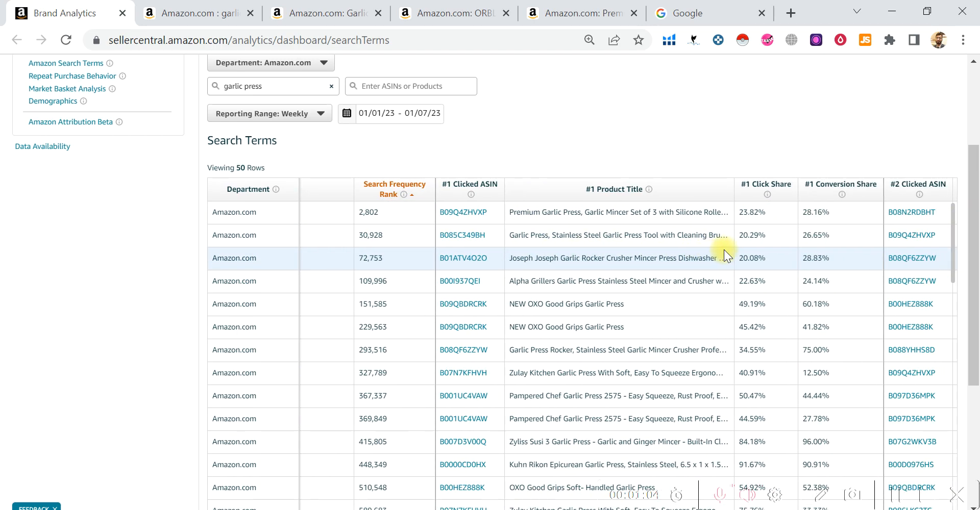
scroll(724, 249, right, 5)
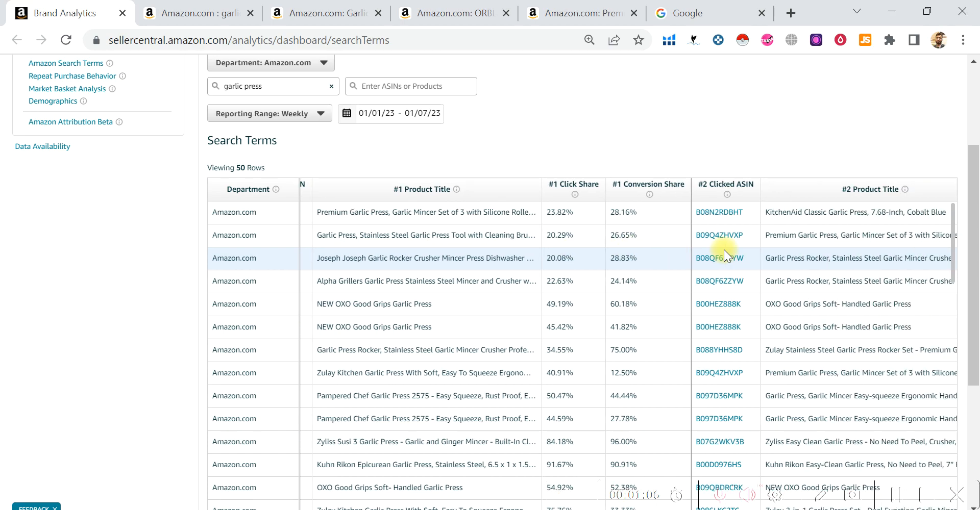
scroll(724, 250, right, 3)
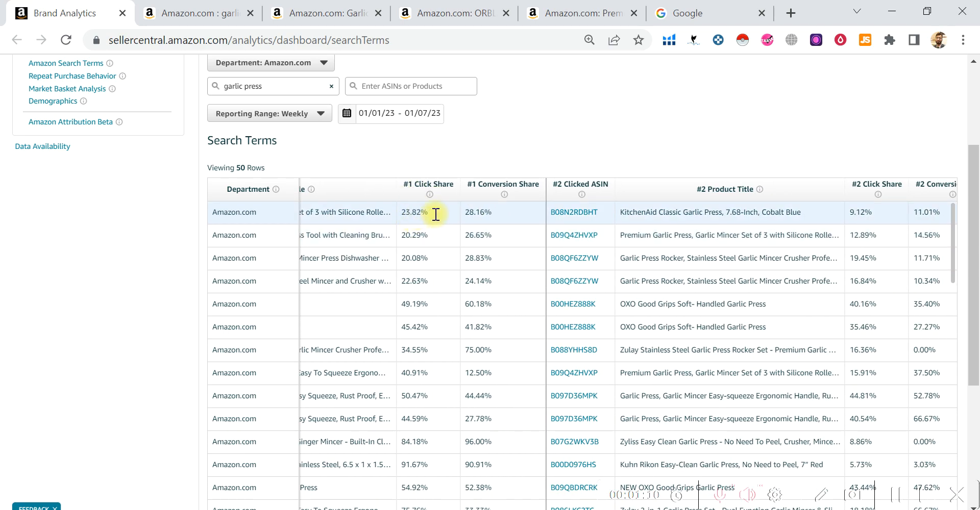
scroll(898, 213, right, 2)
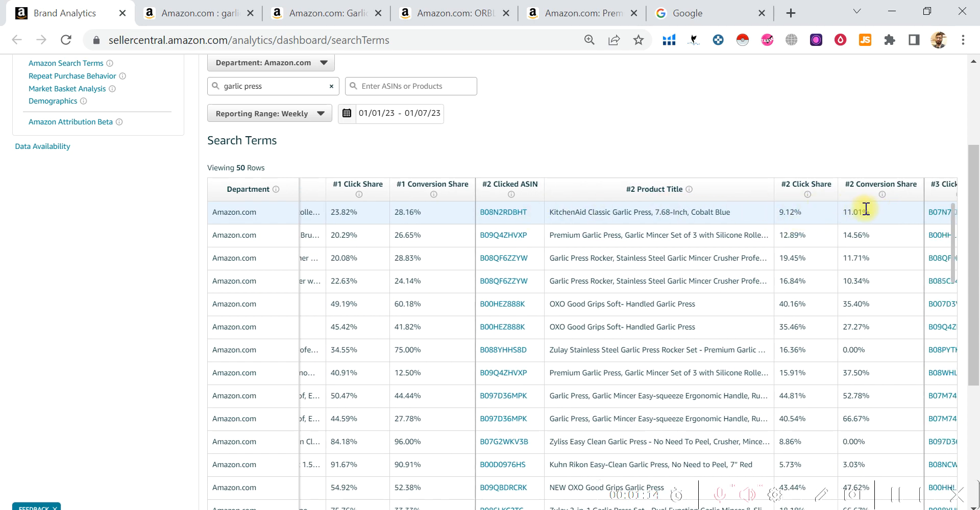
scroll(811, 214, right, 1)
scroll(812, 219, right, 6)
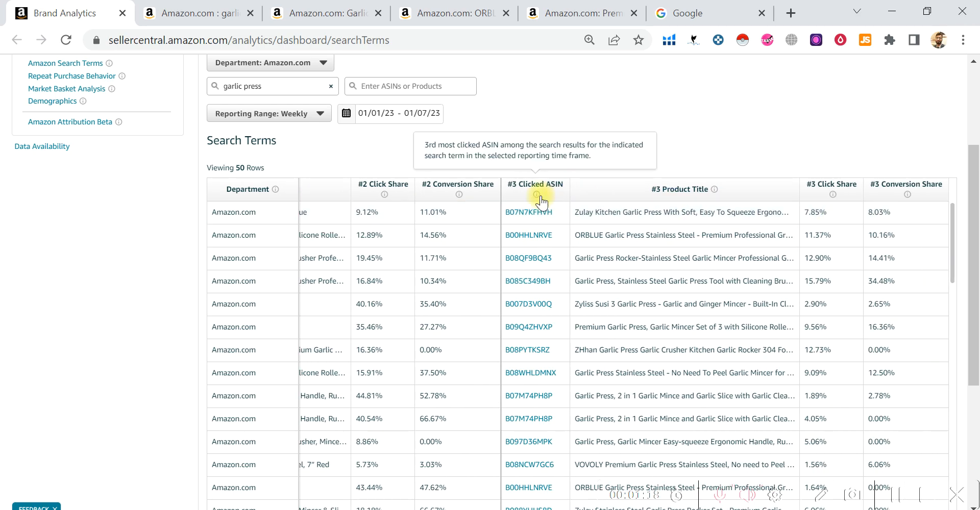
scroll(513, 249, left, 1)
scroll(513, 249, left, 8)
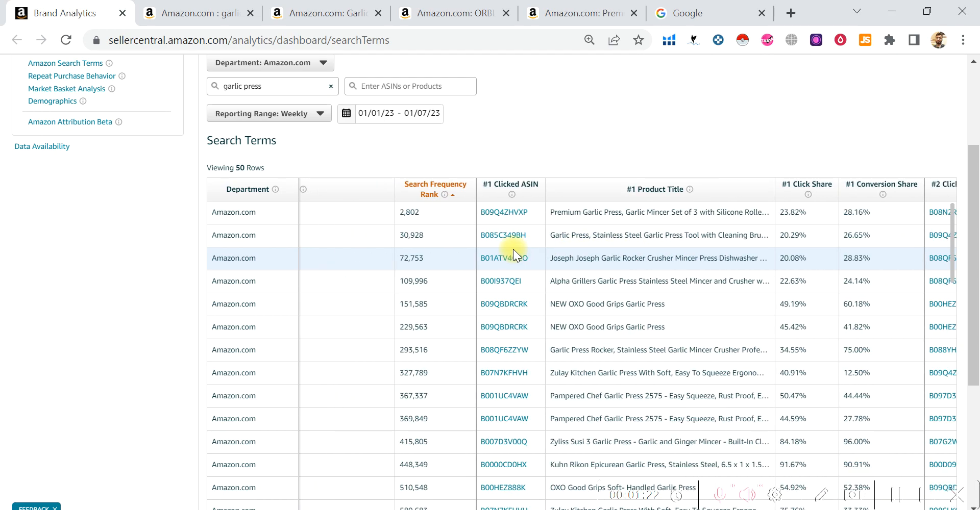
scroll(513, 249, left, 2)
scroll(513, 249, left, 1)
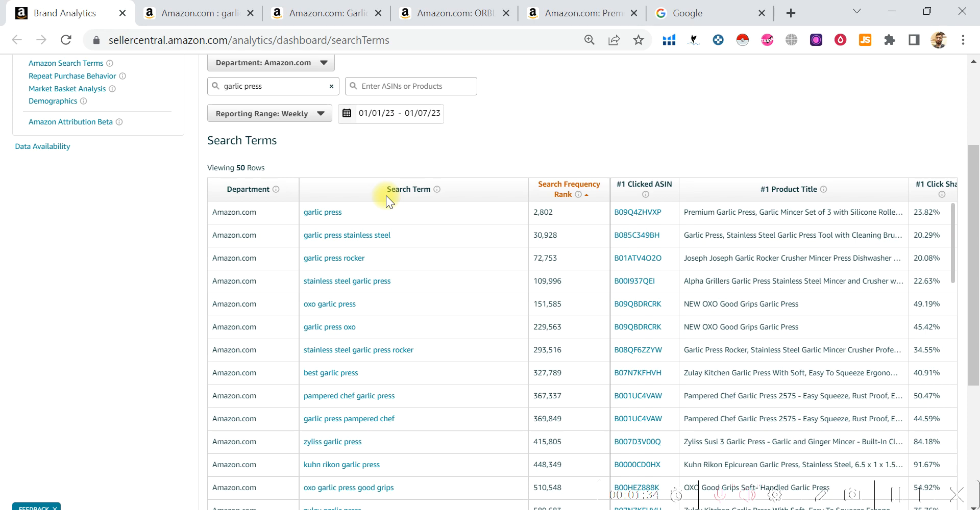
scroll(387, 198, up, 1)
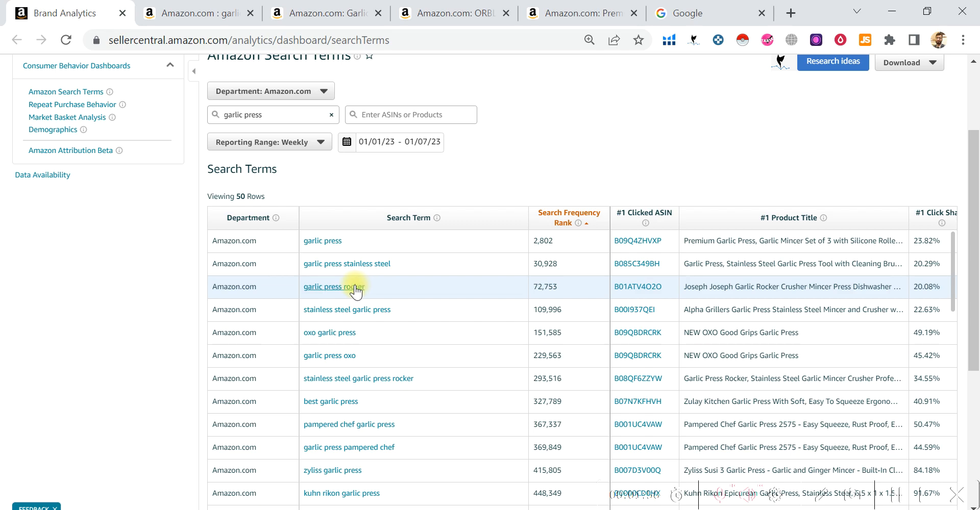
scroll(481, 419, down, 1)
scroll(482, 418, down, 3)
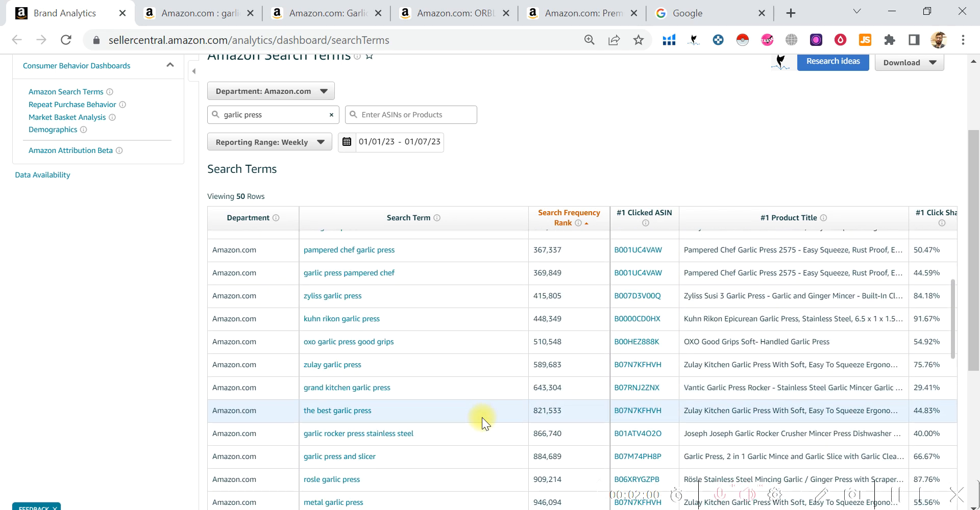
scroll(482, 417, down, 3)
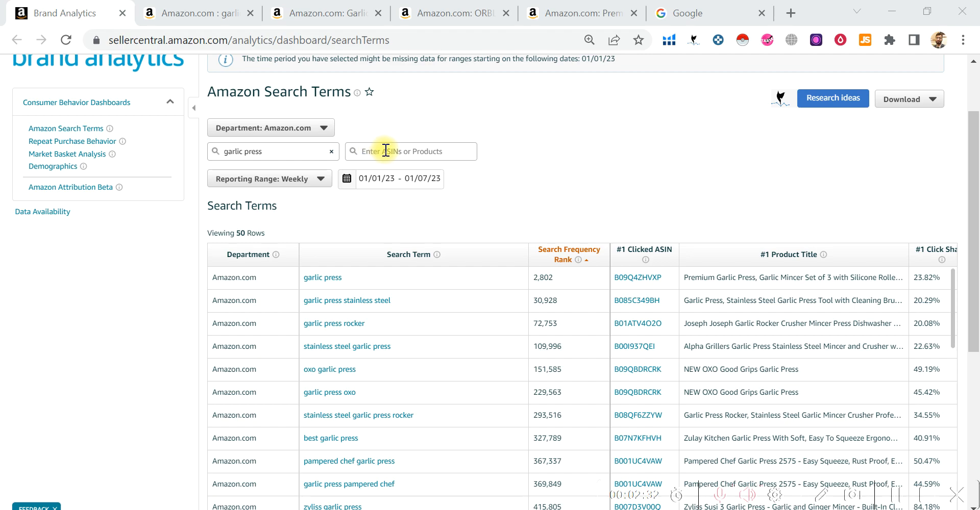
Clear the search term and filter the report by ASIN B09ZPD3DKS, copied from the Gourmet Easy garlic press page's address.
click(332, 153)
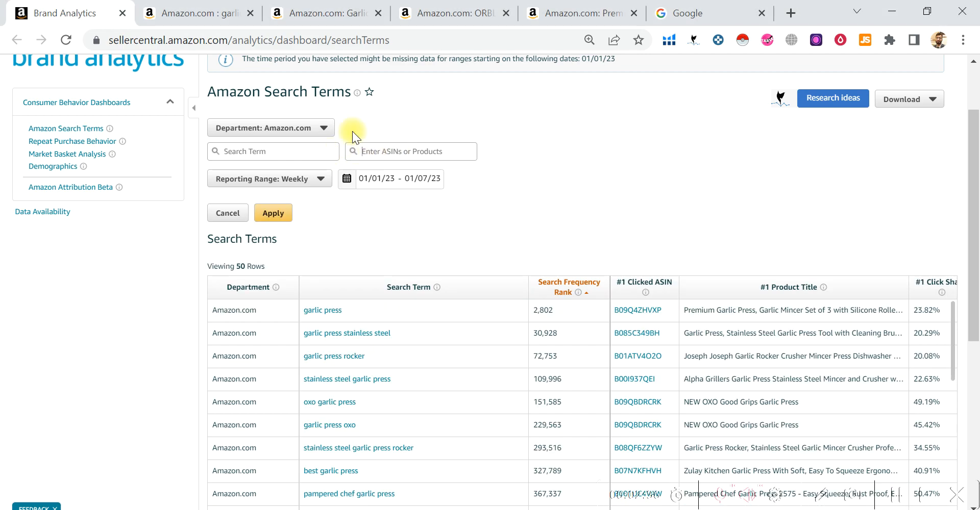
click(327, 12)
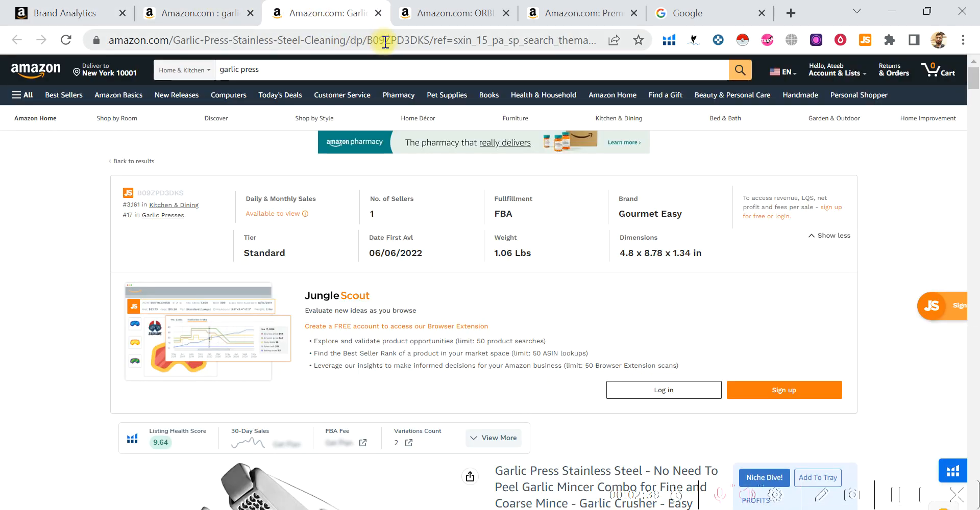
drag(370, 40, 430, 41)
key(ctrl+c)
click(72, 8)
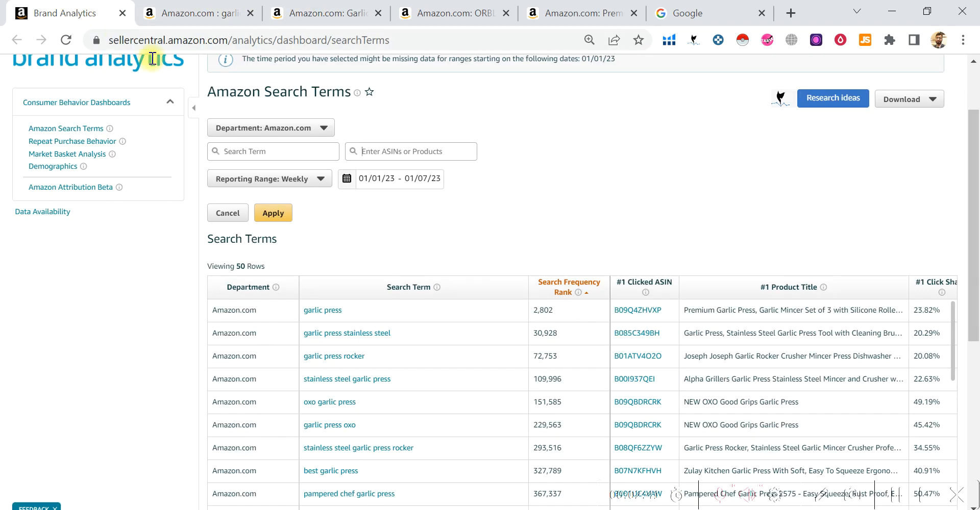
click(391, 159)
key(ctrl+v)
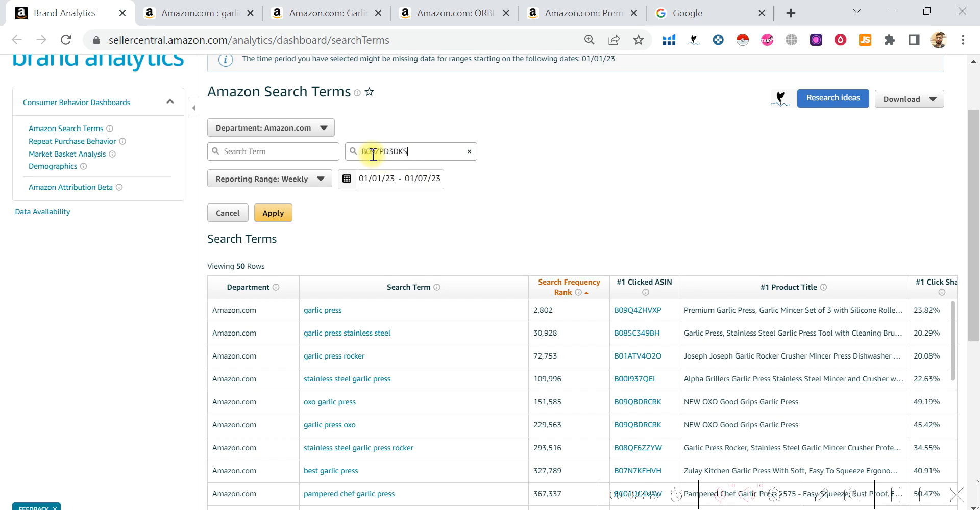
click(282, 213)
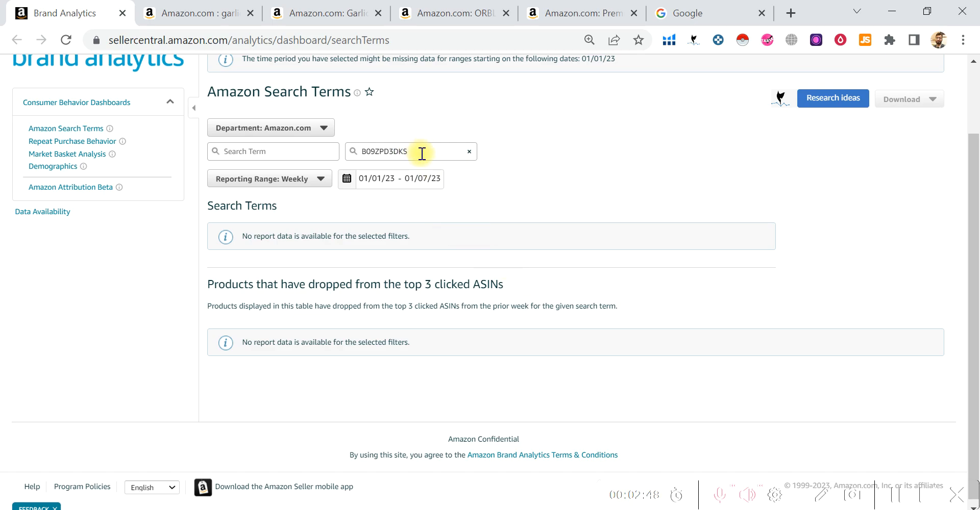
Add ASIN B00HHLNRVE, copied from the ORBLUE garlic press page's address, to the report's ASIN filter and apply it.
click(316, 12)
click(426, 11)
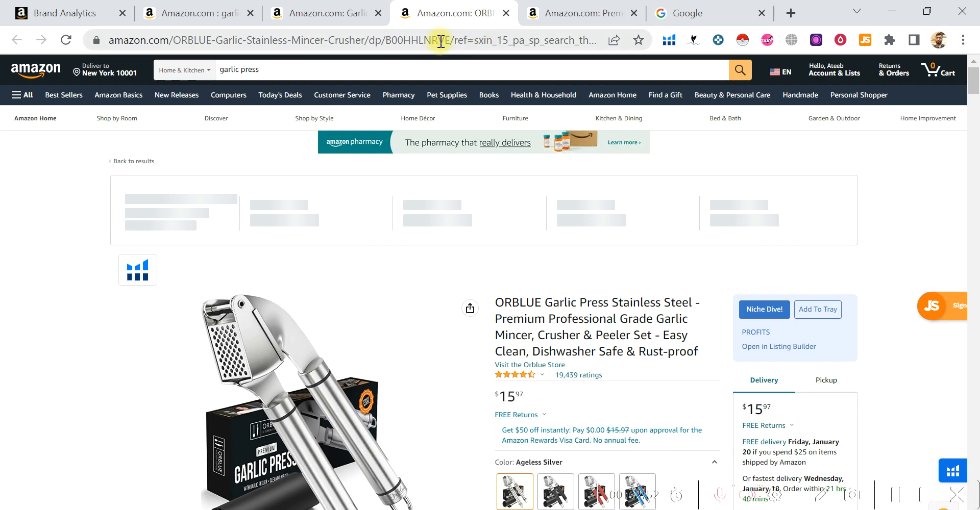
drag(385, 40, 452, 41)
key(ctrl+c)
click(51, 11)
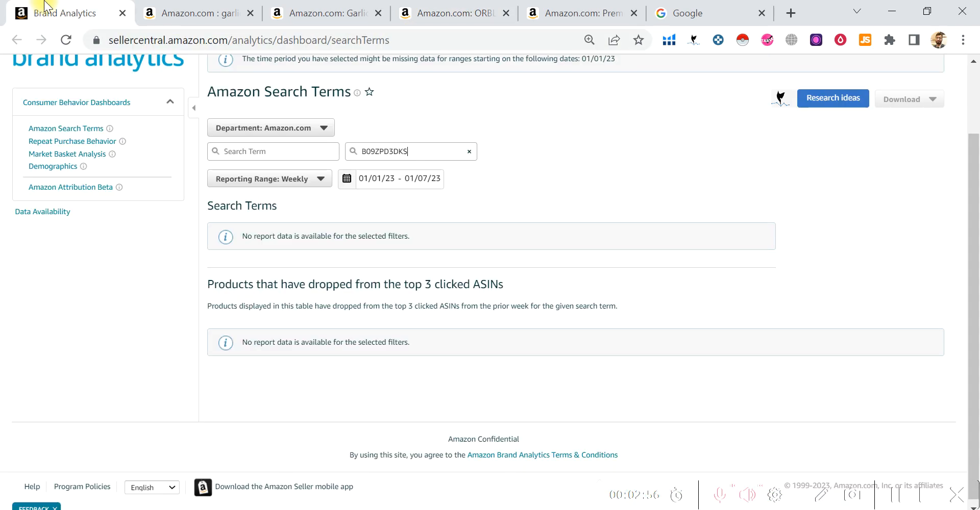
click(443, 148)
key(ctrl+v)
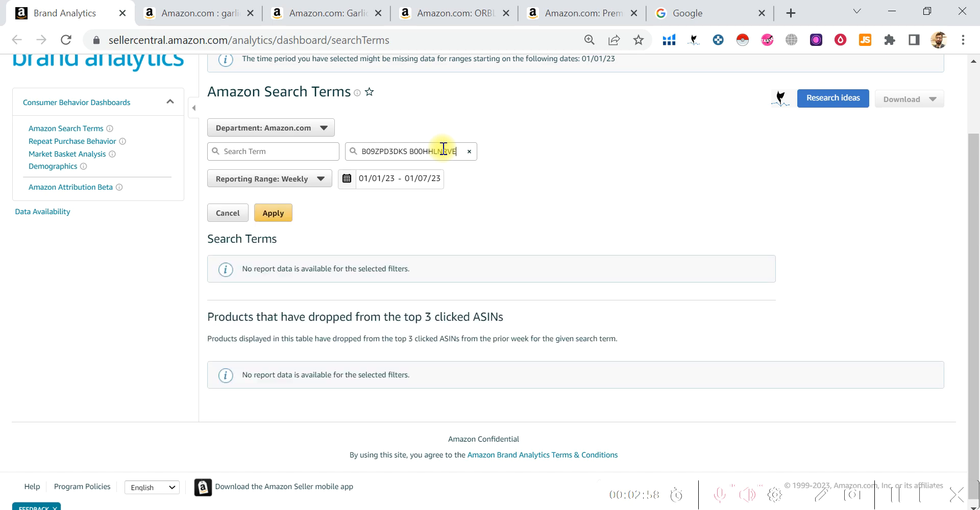
key(Return)
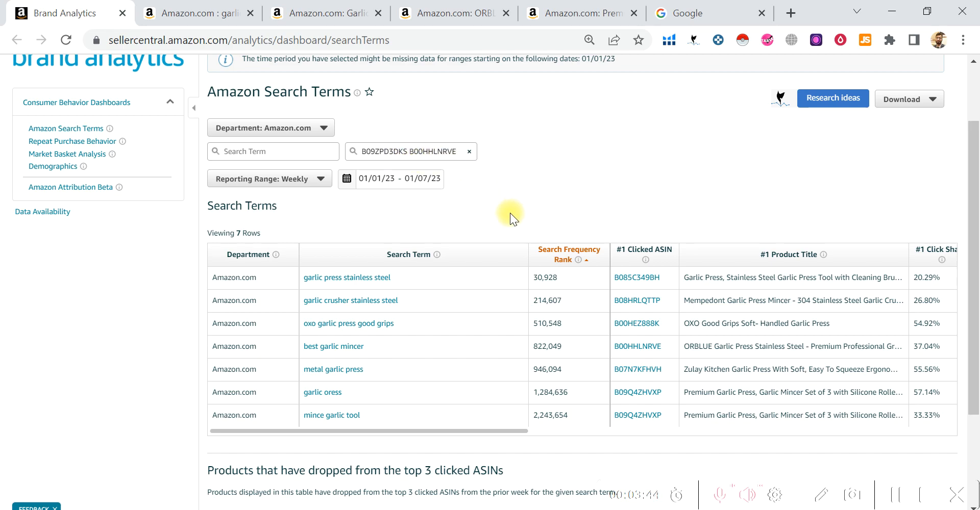
Review the clicked ASIN columns, and narrow the two-ASIN report with the search term "garlic press".
scroll(786, 315, right, 3)
scroll(787, 317, right, 3)
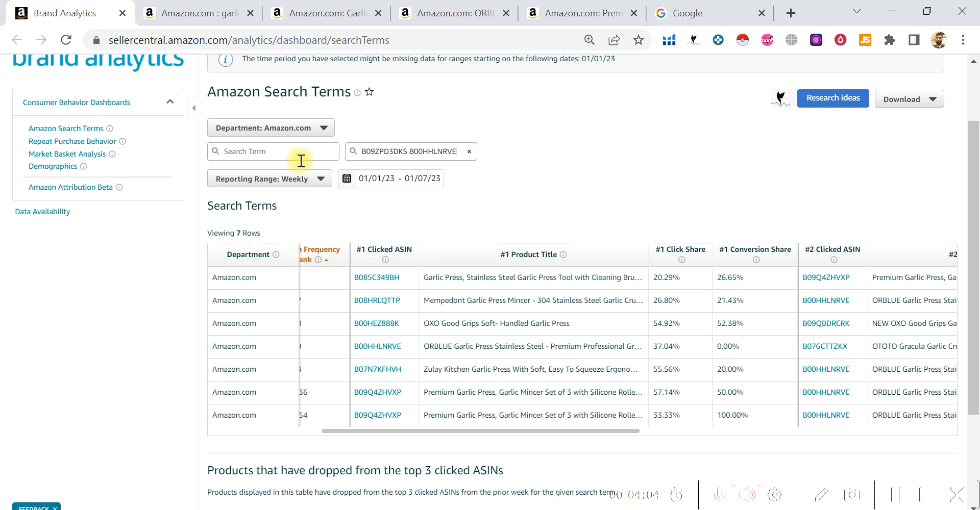
scroll(557, 320, left, 5)
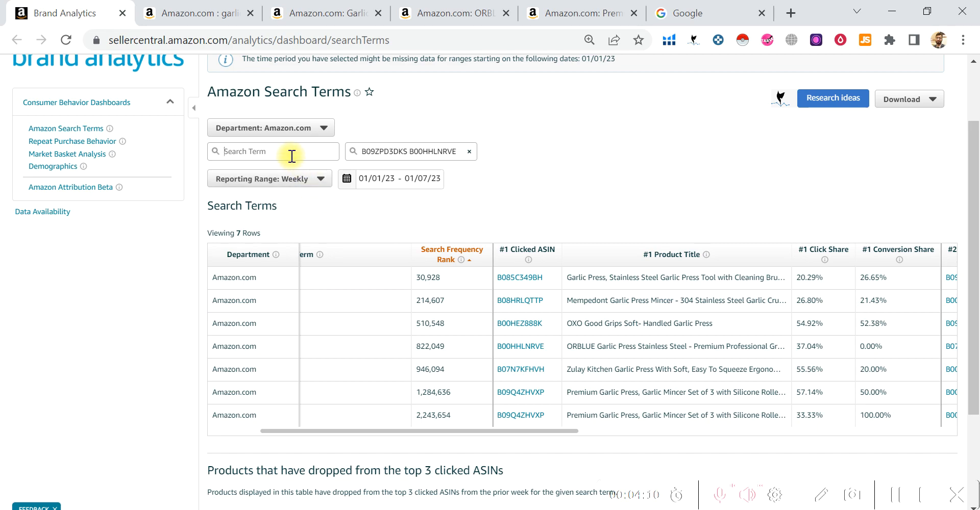
text(garli)
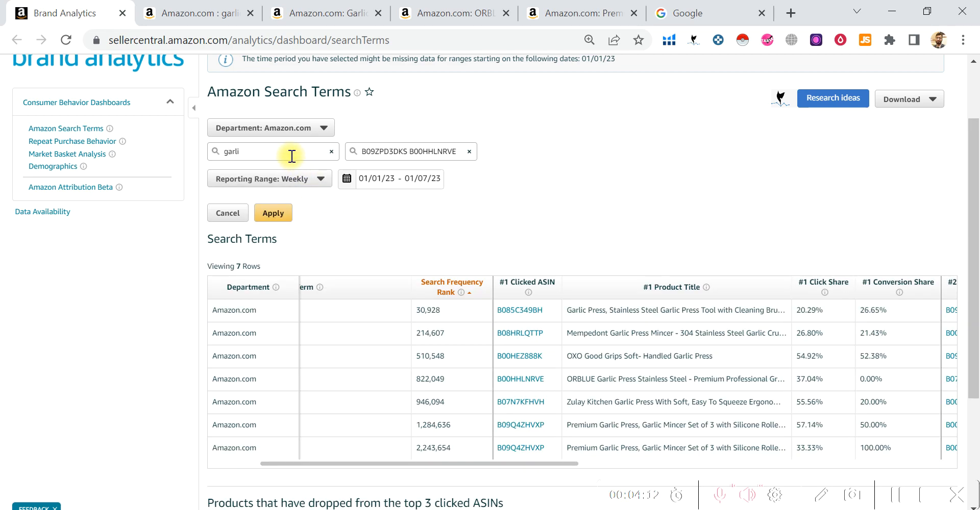
text(c press)
click(284, 214)
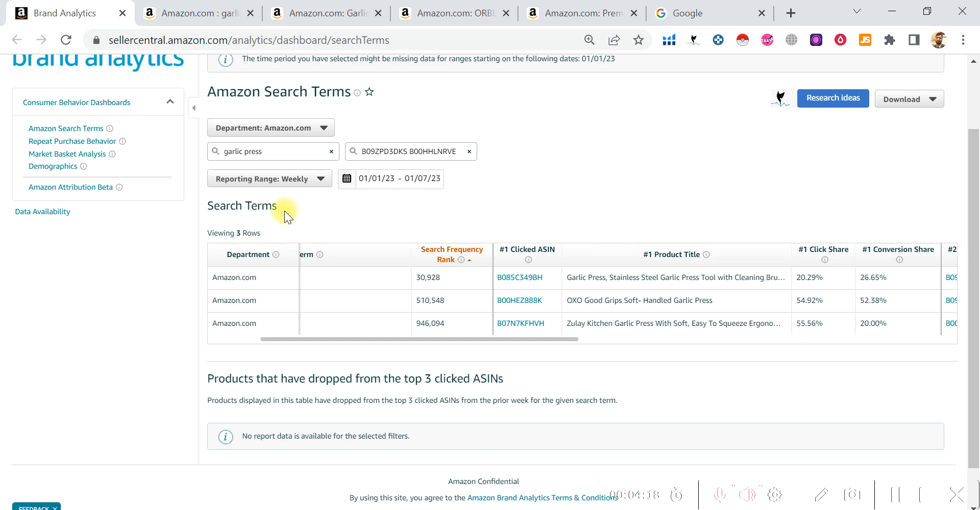
View the product details of the #1 clicked ASIN B085C349BH, check its title for "Garlic Press", and close them.
drag(235, 233, 271, 232)
click(349, 211)
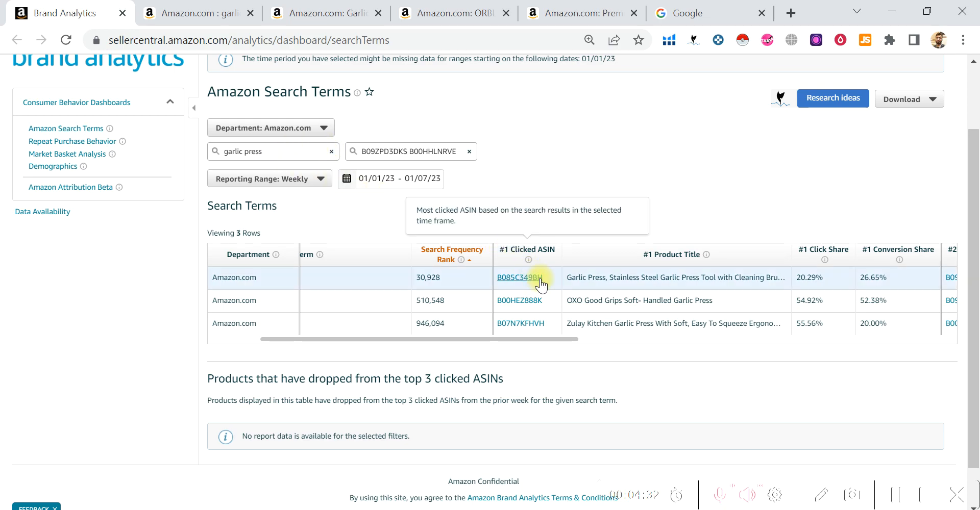
scroll(672, 287, right, 1)
scroll(672, 287, right, 5)
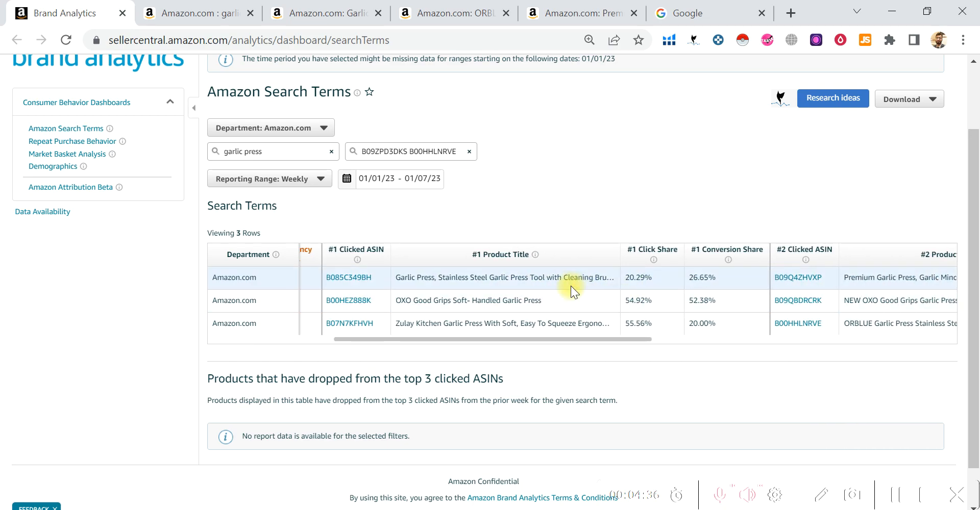
click(362, 284)
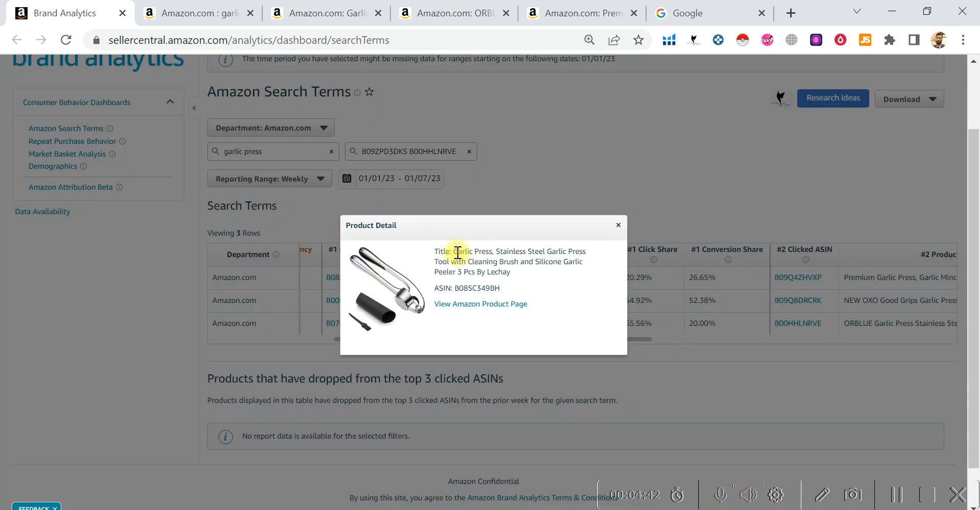
drag(453, 252, 493, 252)
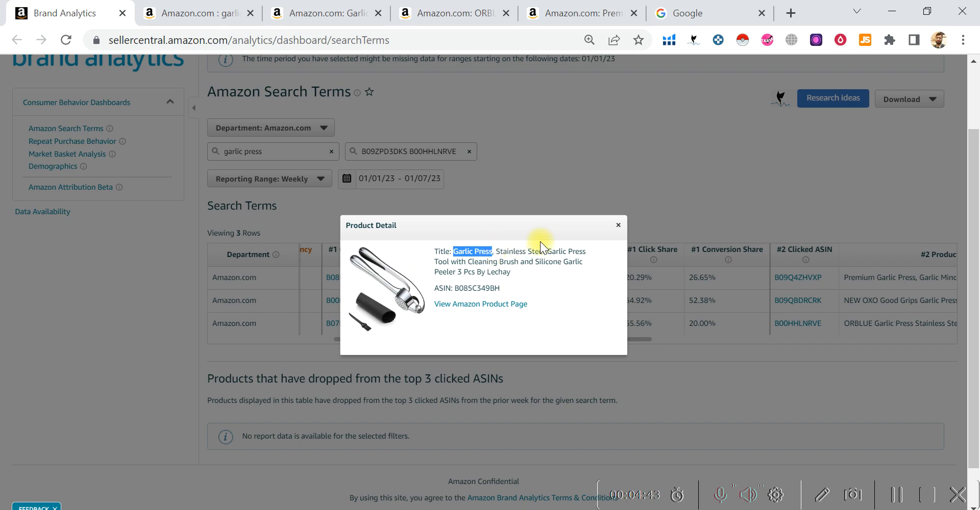
click(616, 226)
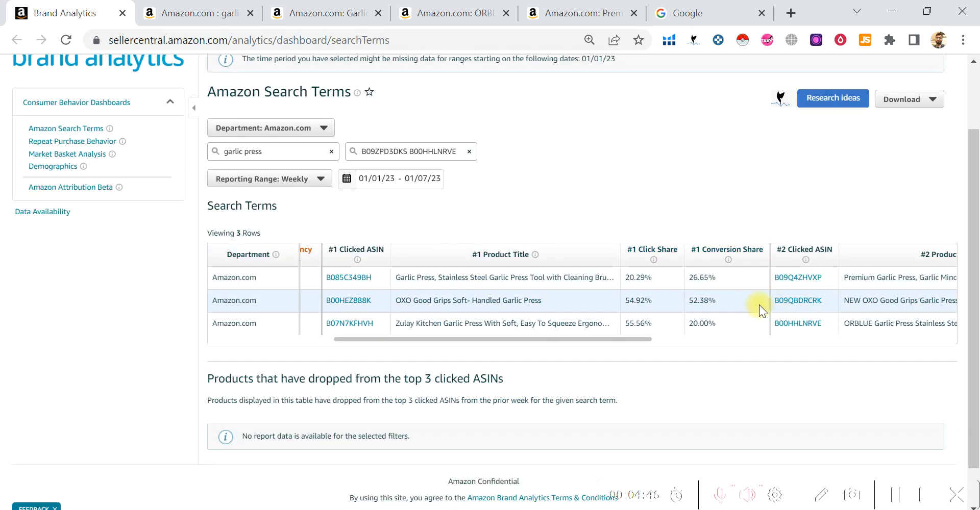
Check the #2 clicked products' titles for the phrase "Garlic Press", highlighting it in the OXO Good Grips title.
scroll(740, 304, right, 3)
scroll(740, 304, right, 5)
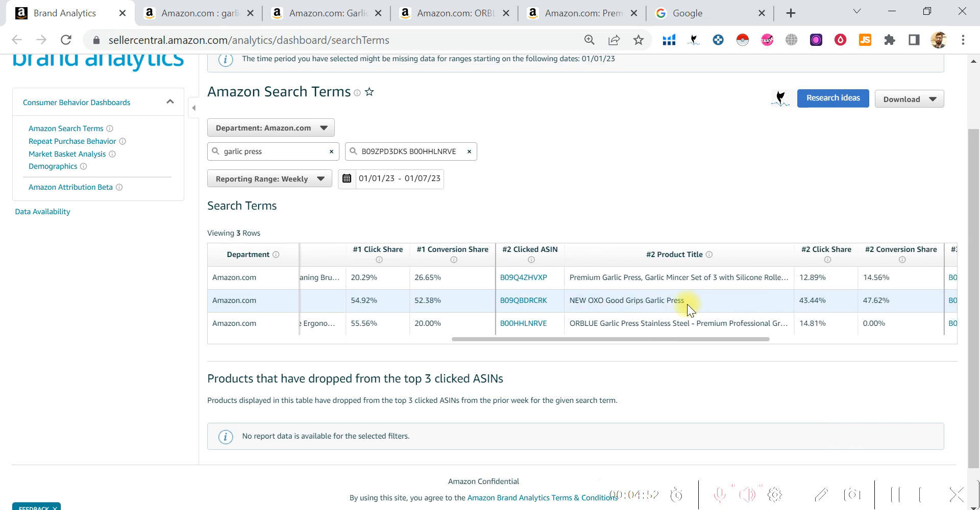
drag(641, 301, 685, 301)
scroll(702, 300, right, 8)
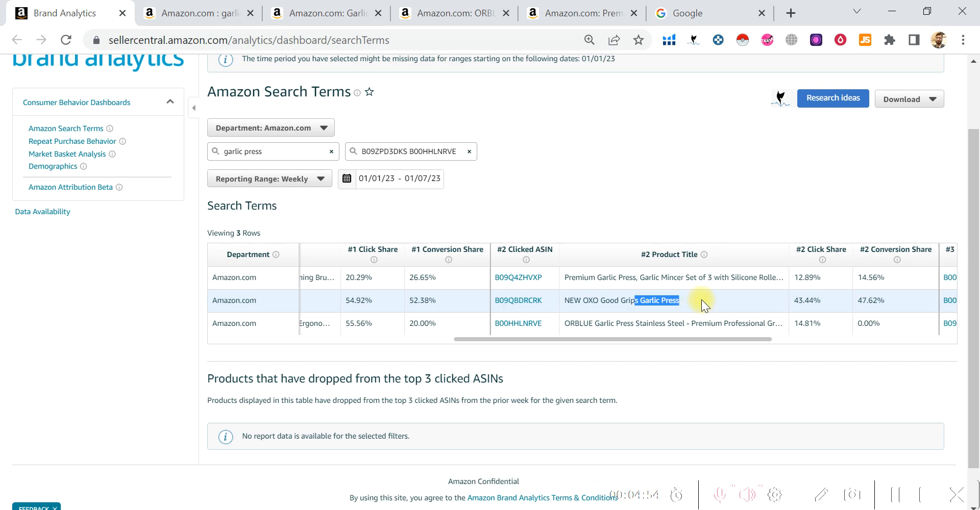
scroll(702, 305, left, 8)
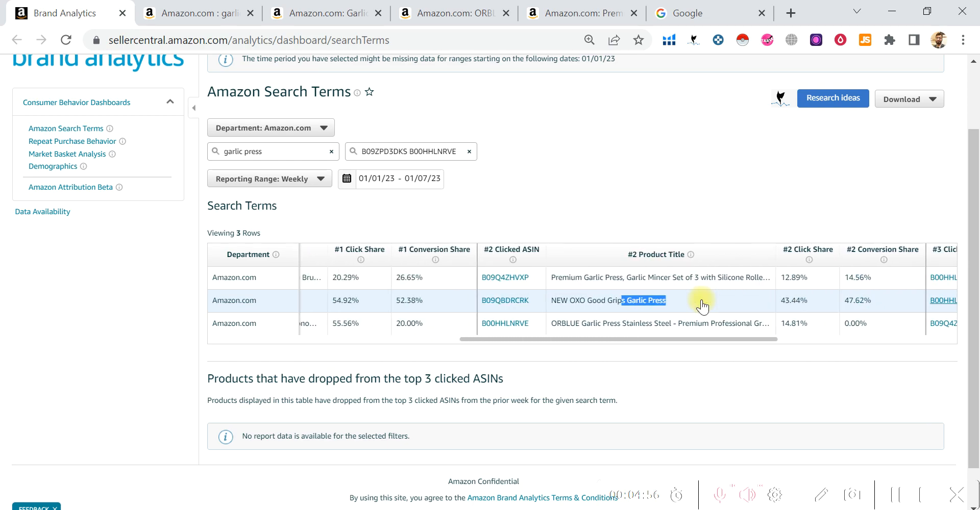
Highlight "Garlic Press" in the #2 ORBLUE product title, and review the #3 clicked products' titles and shares.
scroll(702, 305, down, 1)
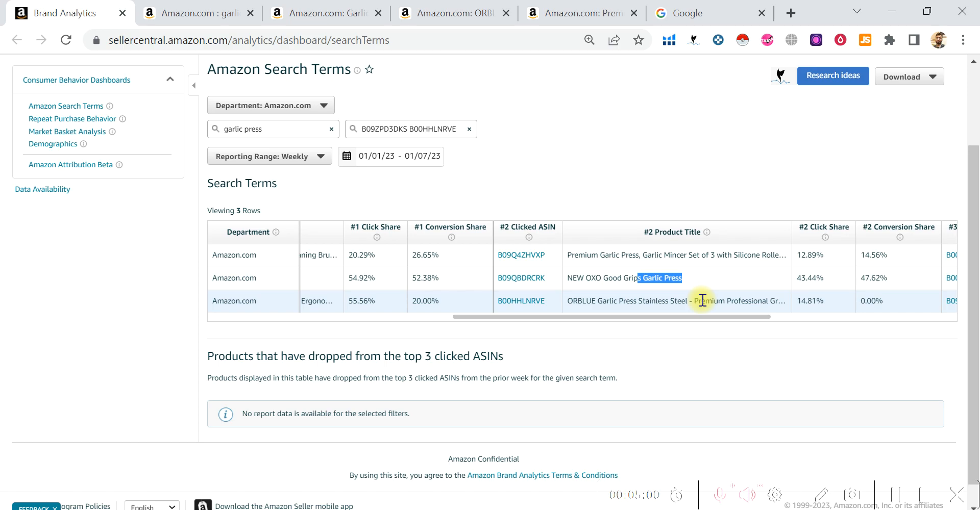
drag(598, 301, 638, 302)
scroll(748, 280, right, 8)
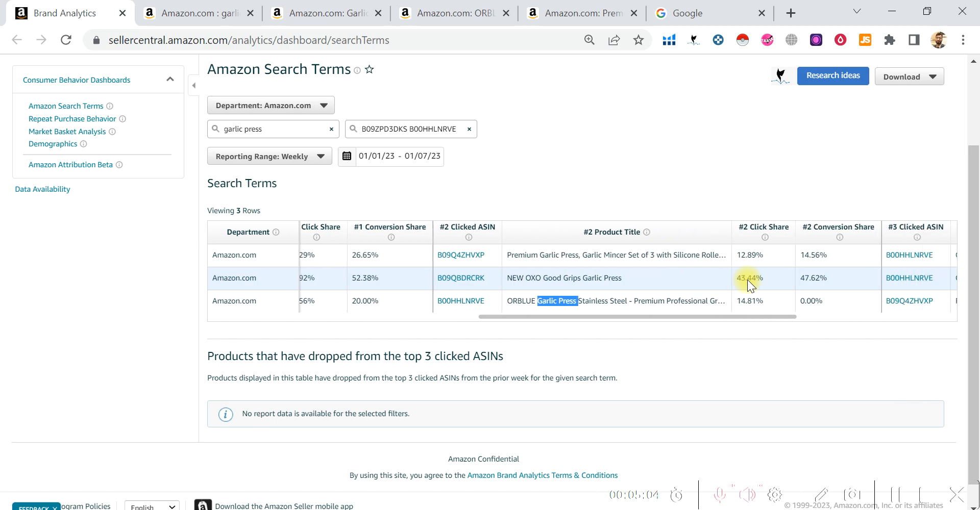
scroll(747, 280, right, 4)
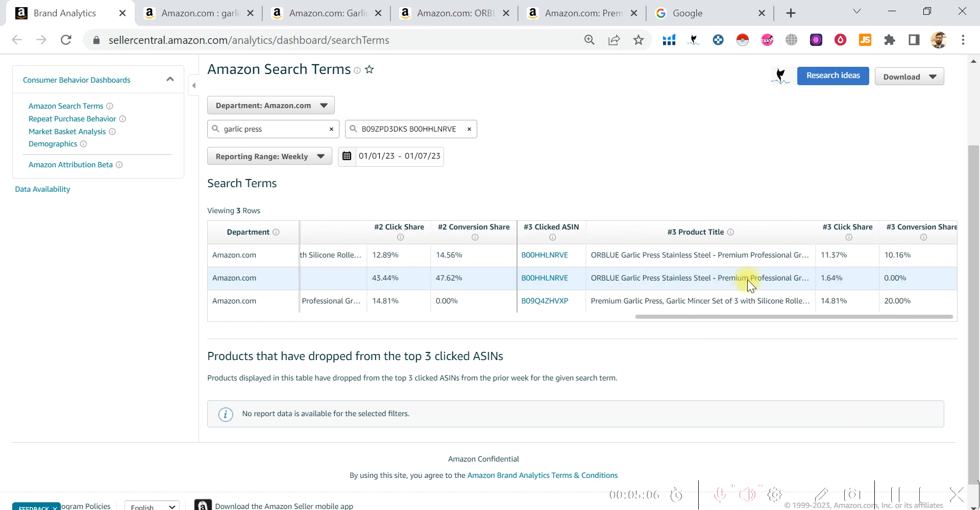
scroll(748, 280, left, 12)
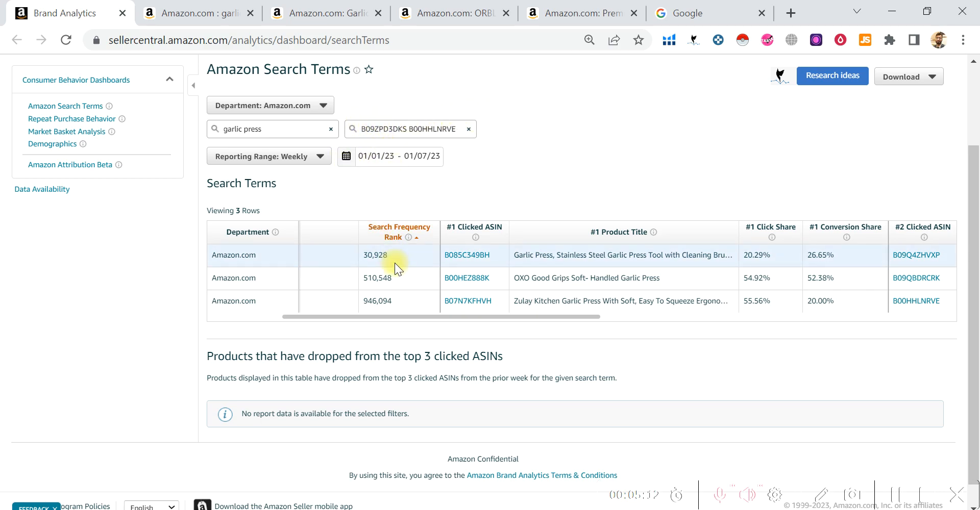
scroll(394, 262, left, 5)
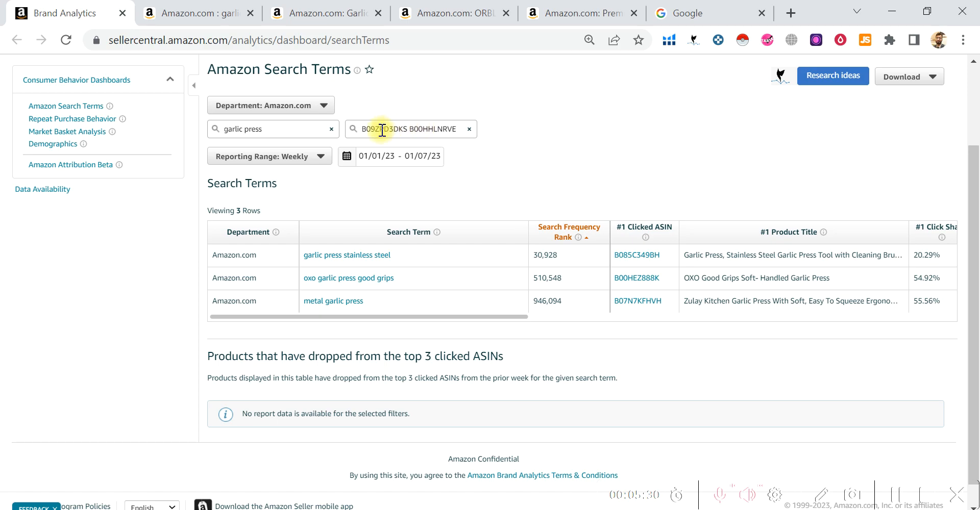
Compare the search terms with the #1 clicked product titles, highlighting "- Handled Garlic" in the OXO Good Grips title.
scroll(735, 278, right, 2)
scroll(735, 278, right, 6)
drag(550, 278, 607, 279)
scroll(488, 284, left, 8)
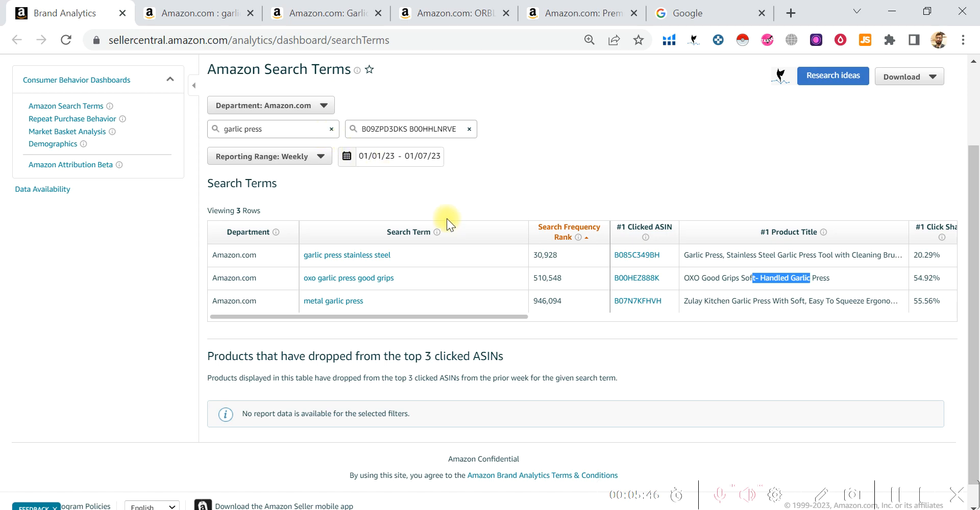
scroll(760, 276, right, 3)
scroll(760, 276, right, 1)
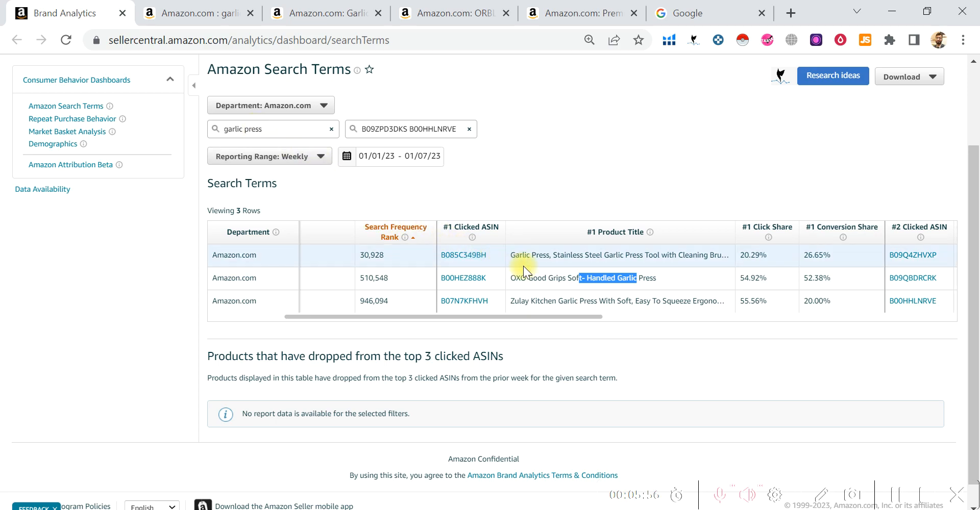
scroll(556, 274, right, 2)
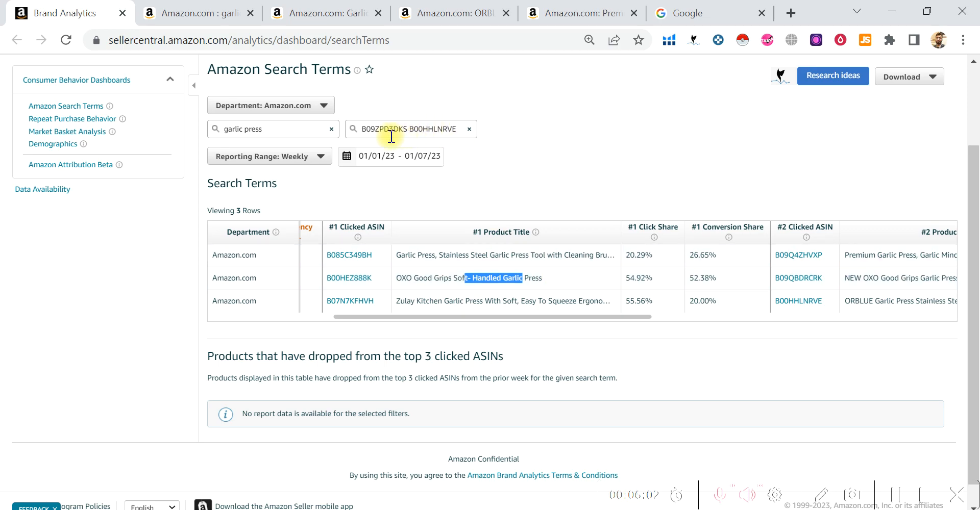
scroll(619, 176, up, 2)
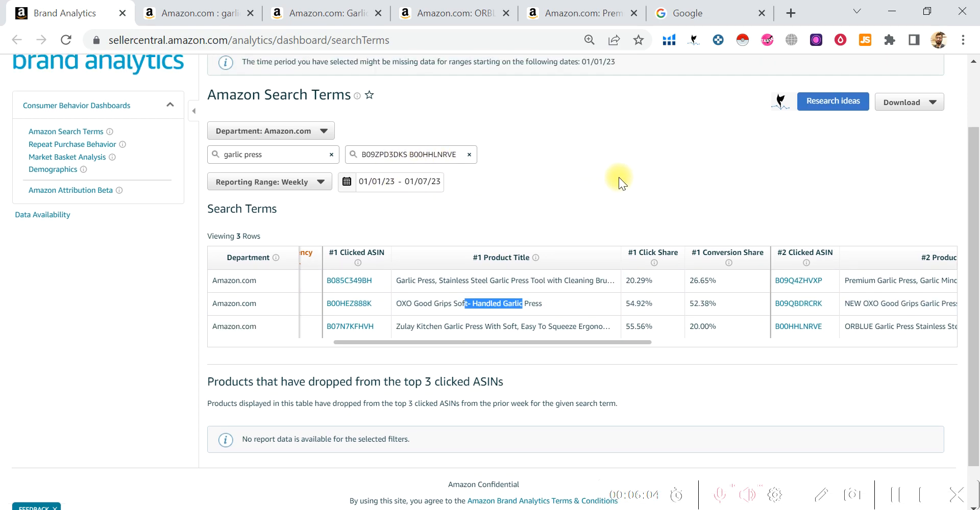
scroll(619, 176, down, 1)
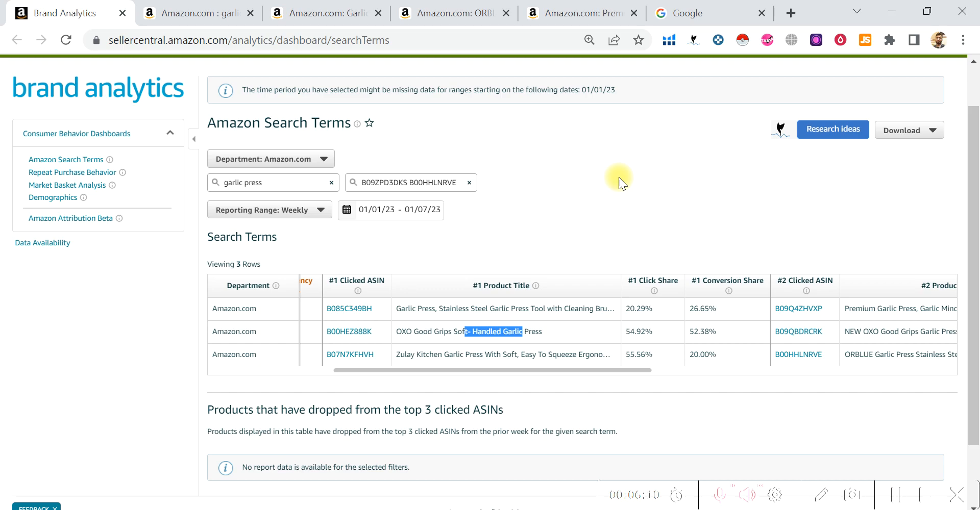
scroll(619, 177, down, 1)
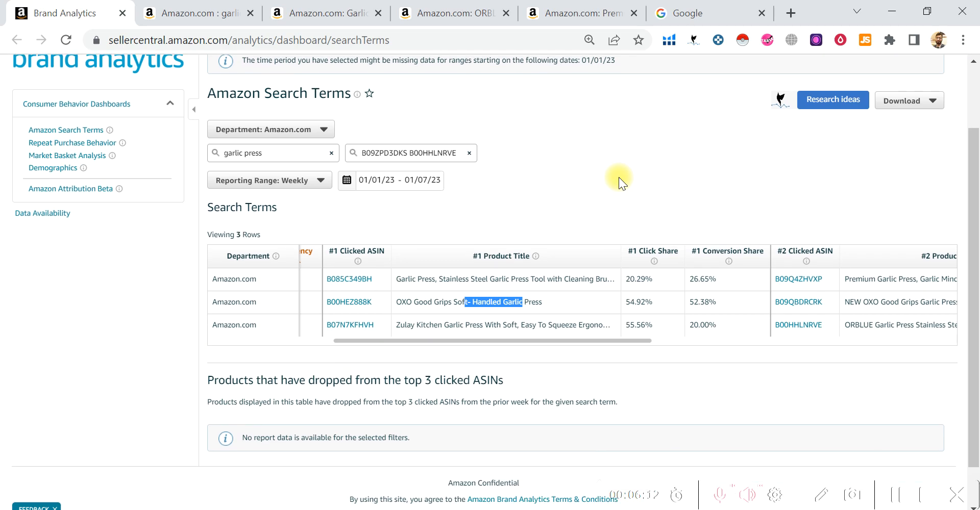